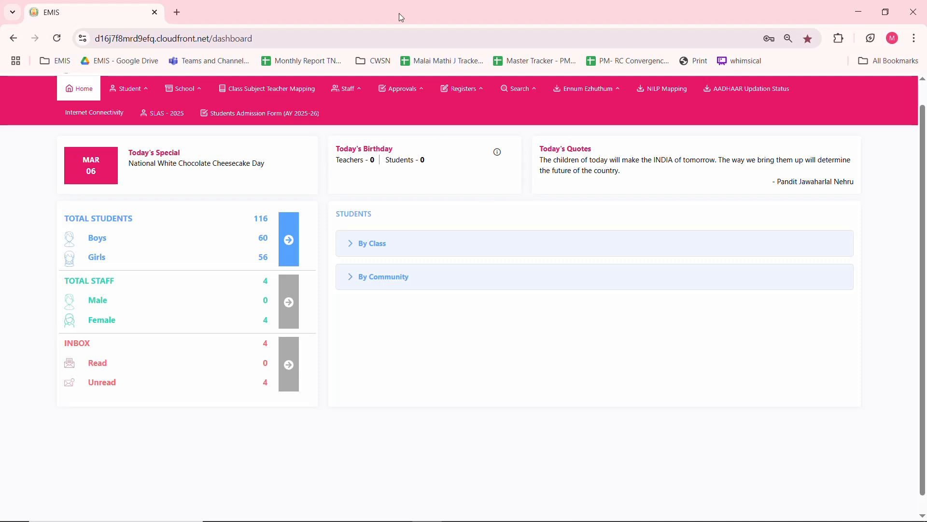
Open a new application in the Students Admission Form (AY 2025-26)
left_click(260, 122)
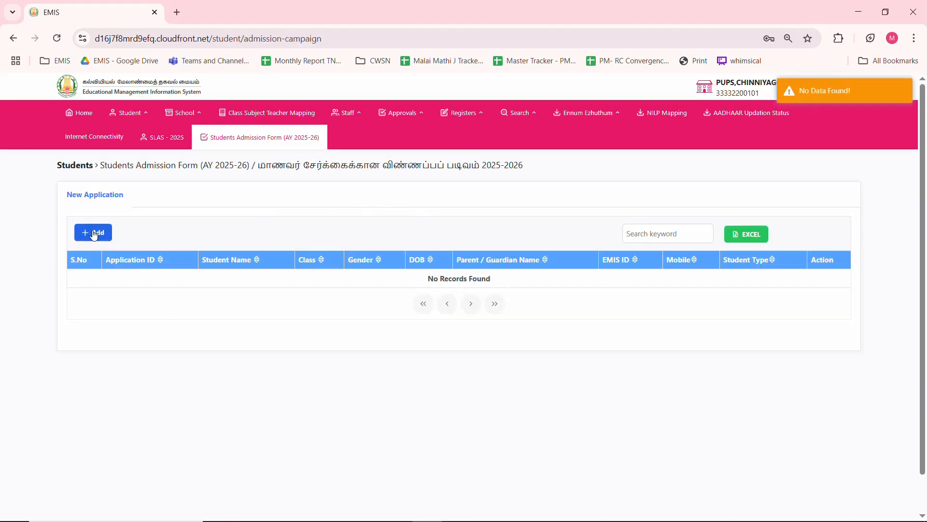
left_click(94, 235)
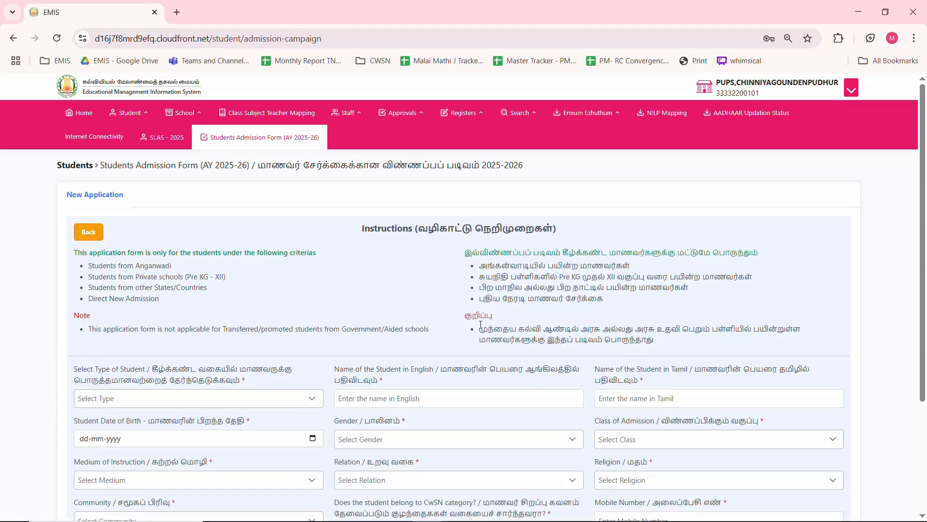
scroll(471, 328, "down", 2)
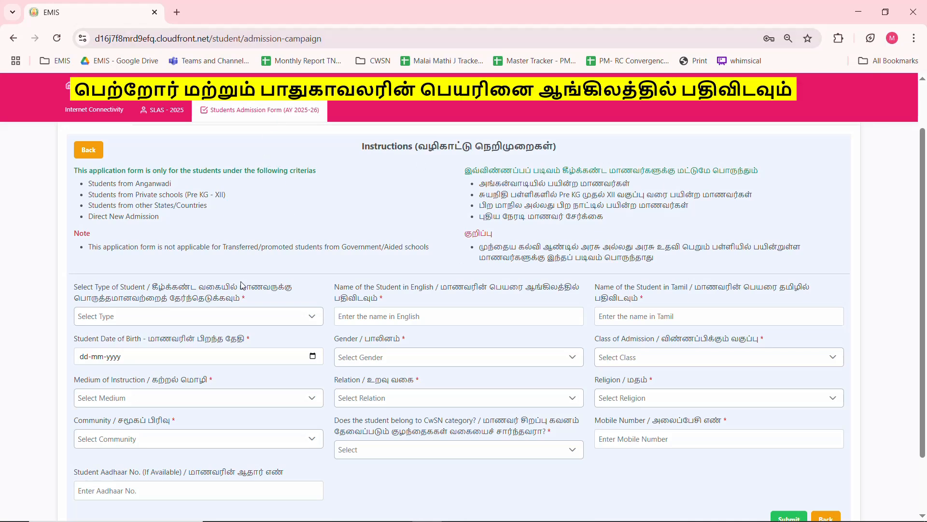
Set the student type to Students from Anganwadi and enter the student's name in English
left_click(247, 322)
left_click(245, 348)
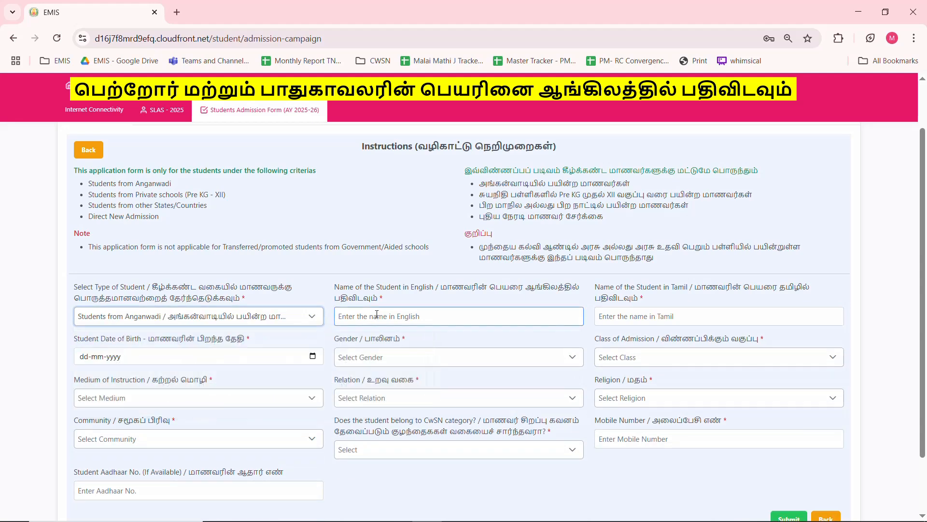
left_click(377, 315)
type("JKHDSF")
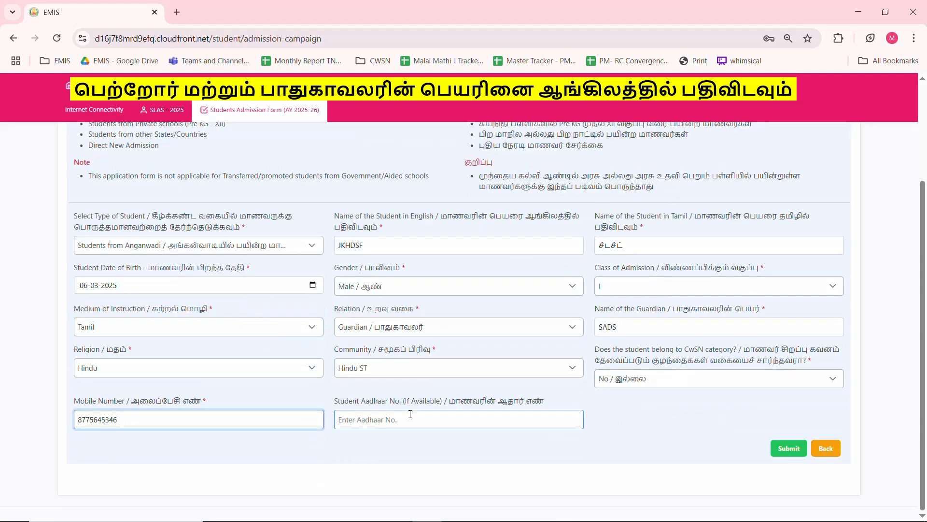
Submit and confirm the admission application with the Aadhaar number left blank, and dismiss the acknowledgement after highlighting its application ID
left_click(410, 415)
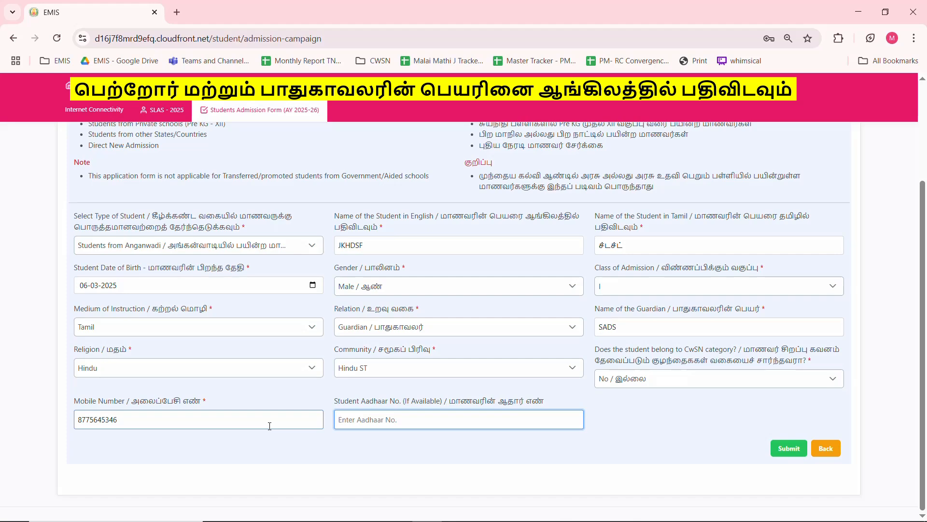
left_click(783, 449)
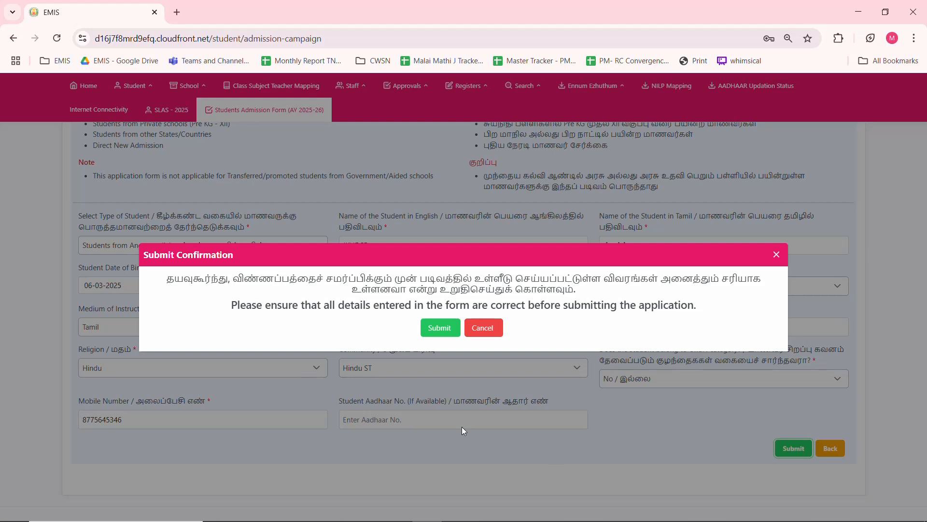
left_click(437, 327)
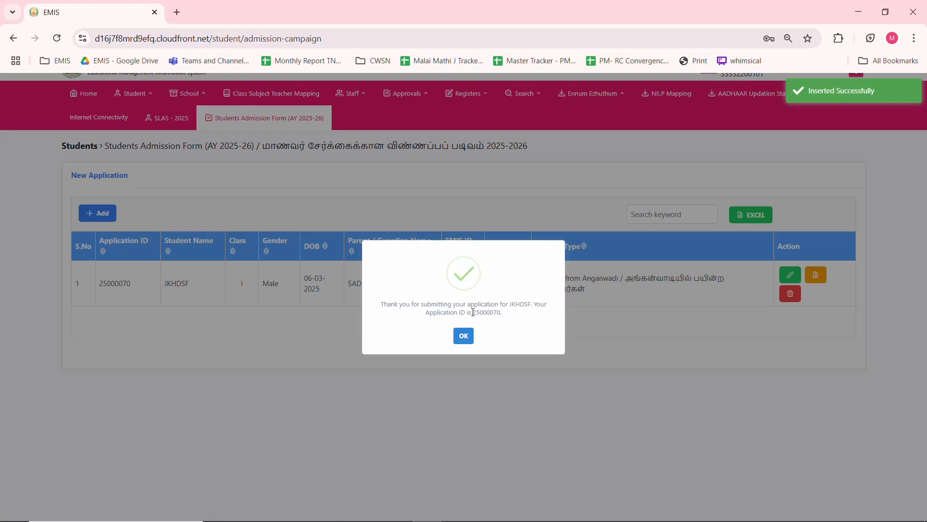
left_click_drag(473, 312, 507, 317)
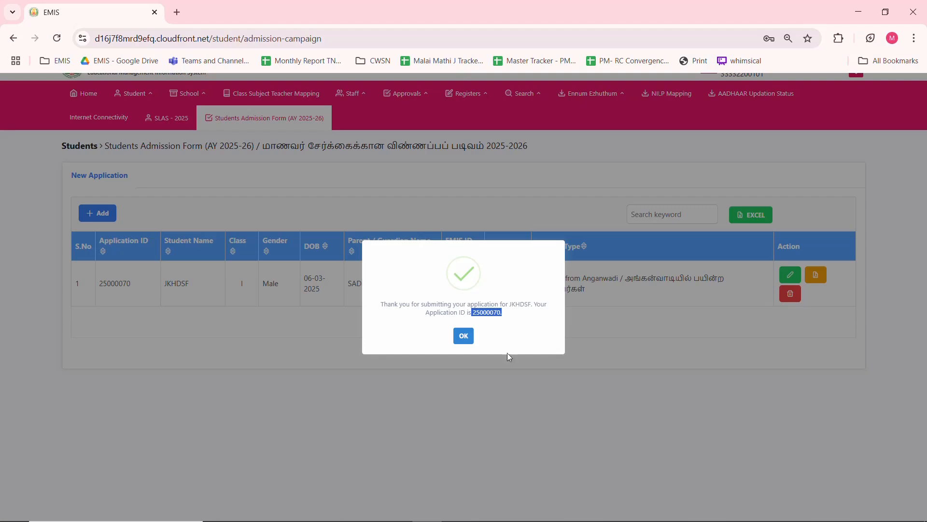
left_click(517, 382)
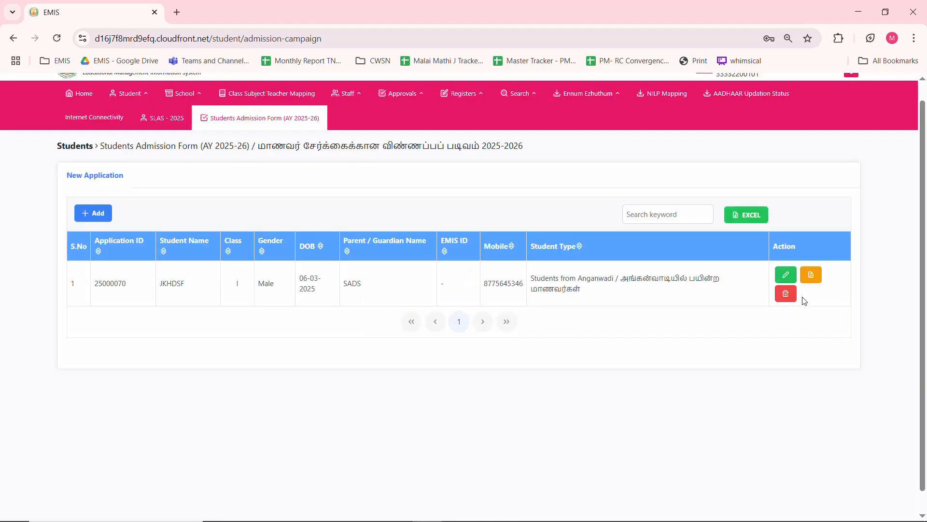
Review the submitted application's details in its edit form and return to the application list
left_click(784, 276)
scroll(579, 456, "down", 3)
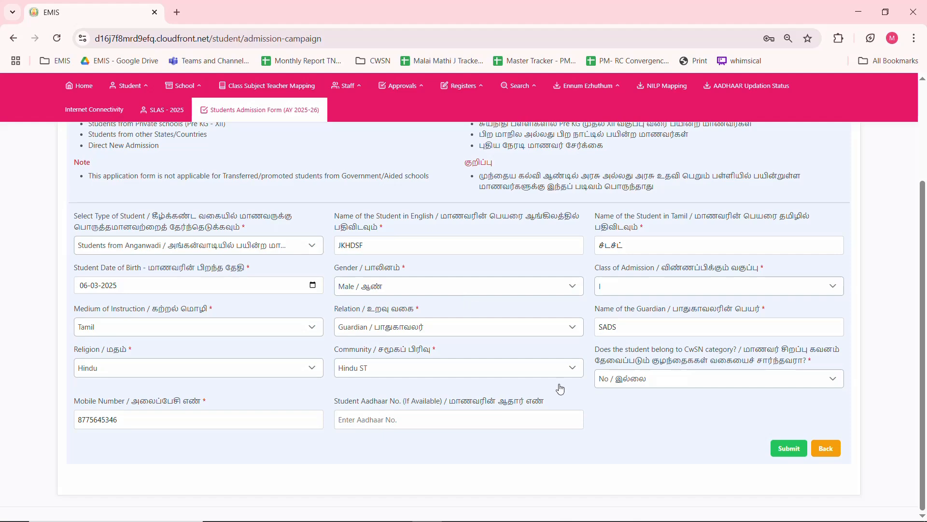
scroll(597, 400, "up", 3)
left_click(90, 232)
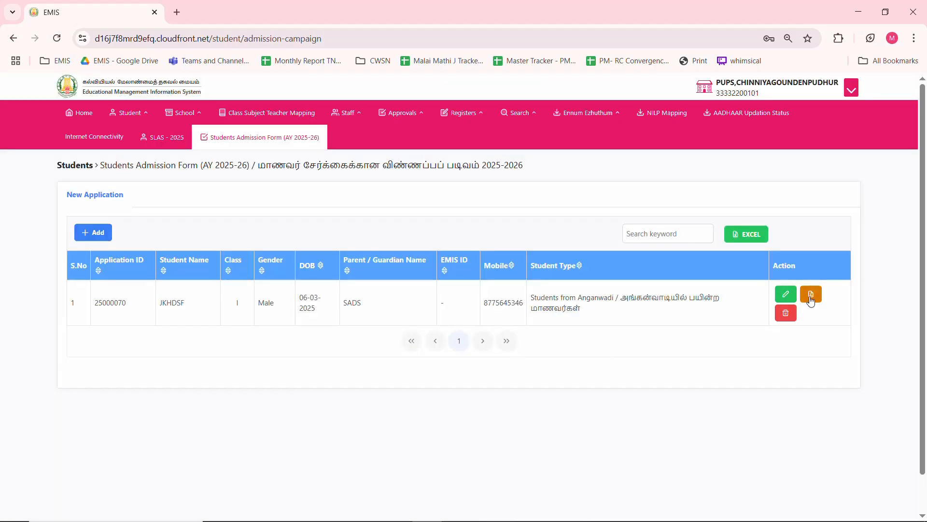
View the application's admission receipt, highlight the application ID on it, and close the receipt
left_click(810, 295)
scroll(548, 382, "down", 1)
scroll(549, 382, "down", 1)
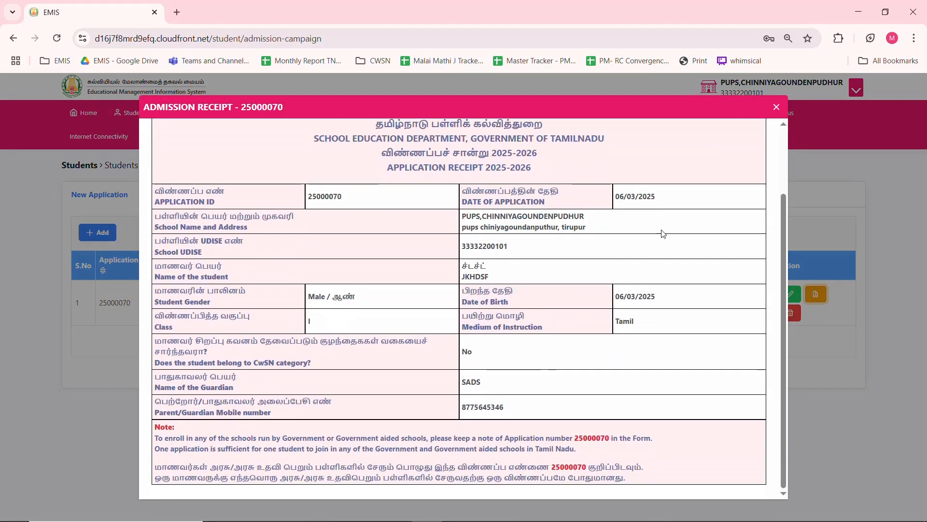
double_click(321, 197)
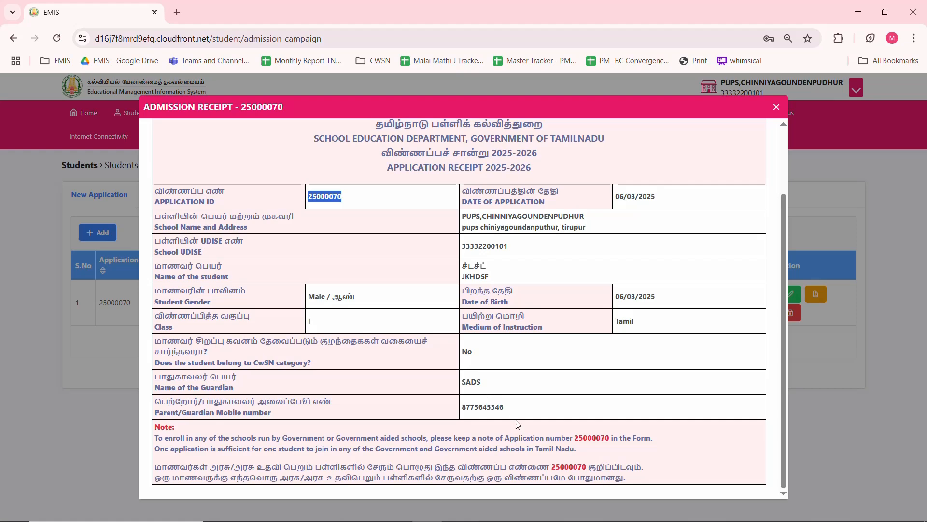
scroll(515, 421, "up", 3)
scroll(515, 420, "down", 3)
left_click(362, 201)
left_click_drag(349, 200, 310, 203)
left_click(776, 106)
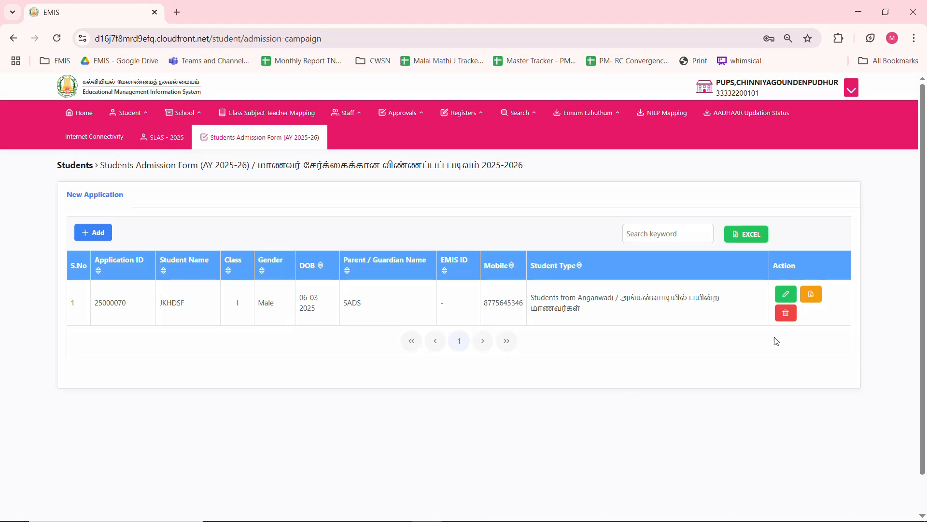
Try to resubmit the application from its edit form without editing any details, and return to the application list
left_click(787, 294)
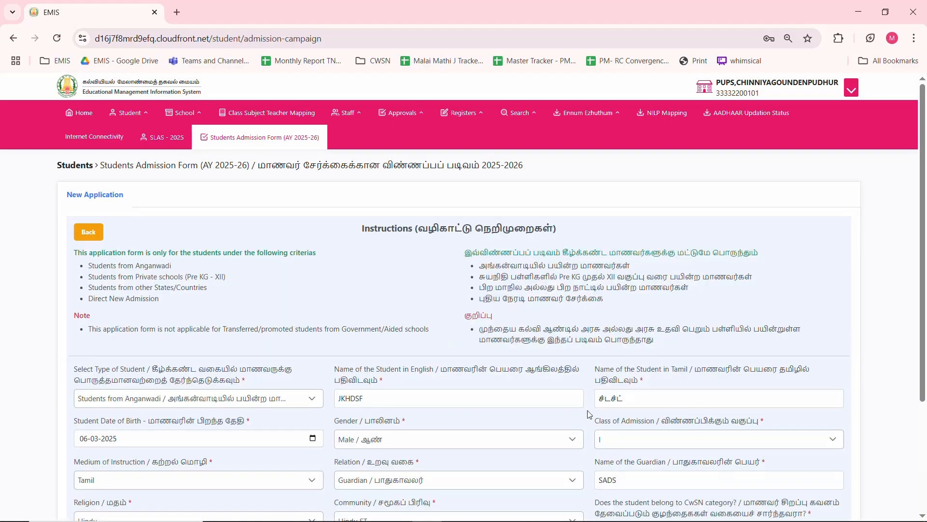
scroll(618, 474, "down", 3)
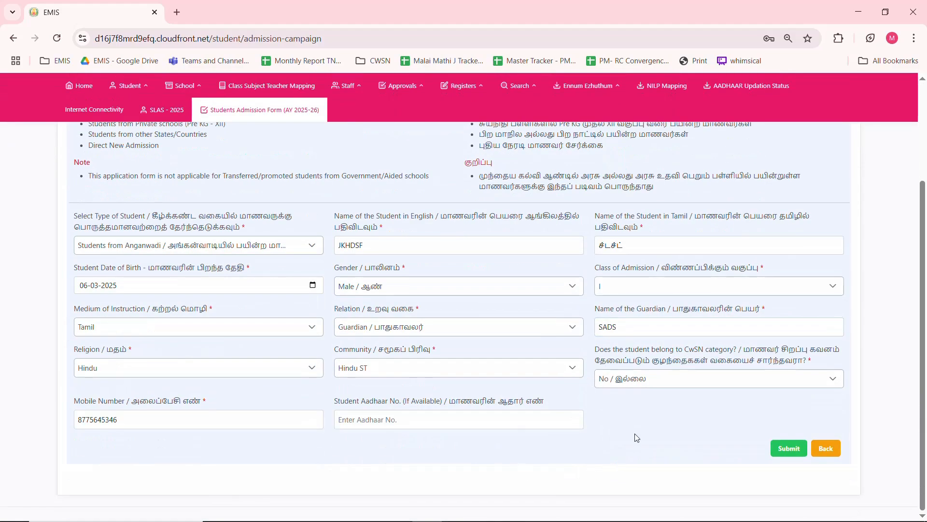
left_click(778, 450)
left_click(439, 327)
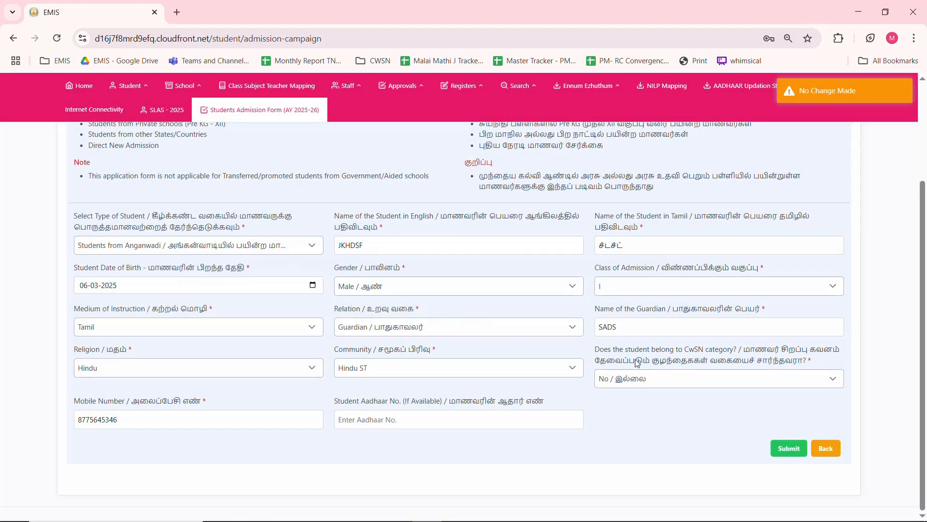
scroll(691, 430, "up", 1)
scroll(691, 430, "down", 2)
scroll(689, 429, "up", 2)
scroll(690, 430, "down", 2)
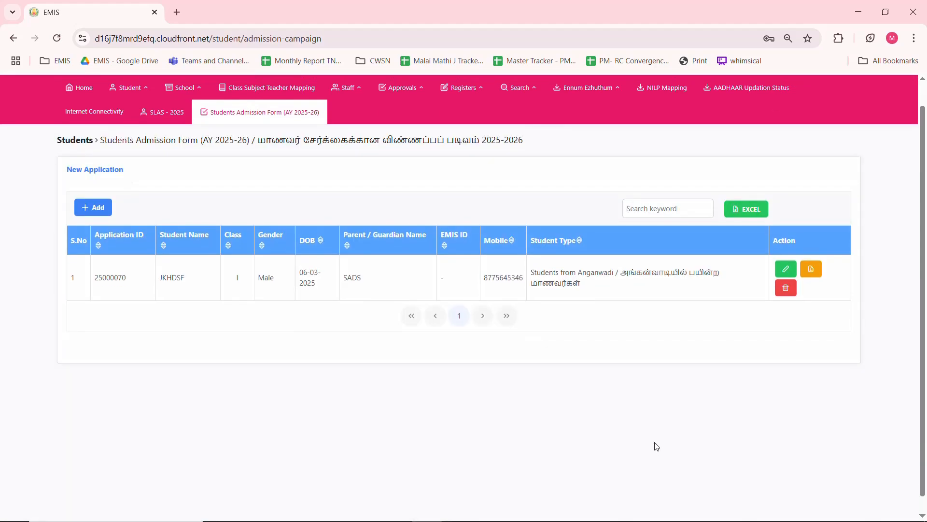
scroll(657, 447, "up", 1)
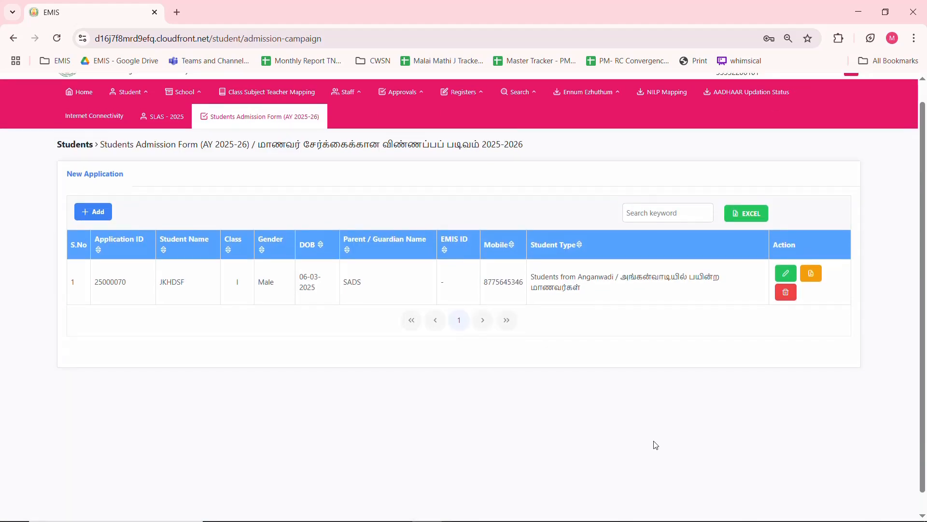